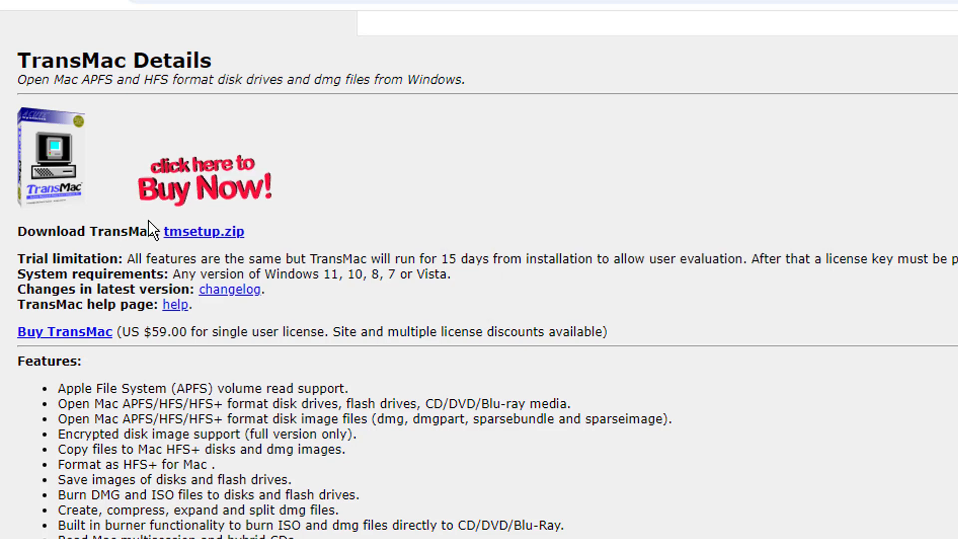
Download the TransMac installer archive tmsetup.zip and select it on drive E
left_click(218, 224)
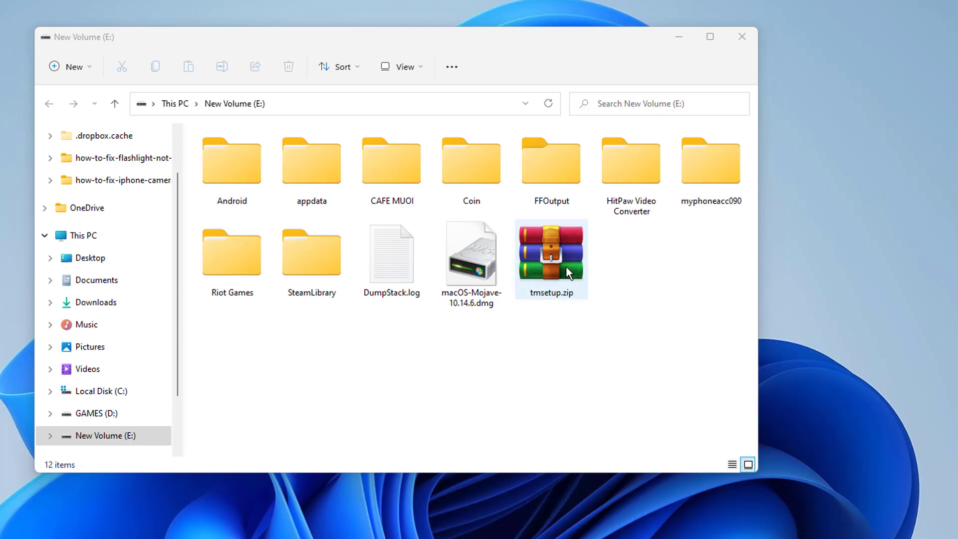
left_click(566, 266)
Extract tmsetup.zip into its own tmsetup folder with WinRAR
right_click(568, 264)
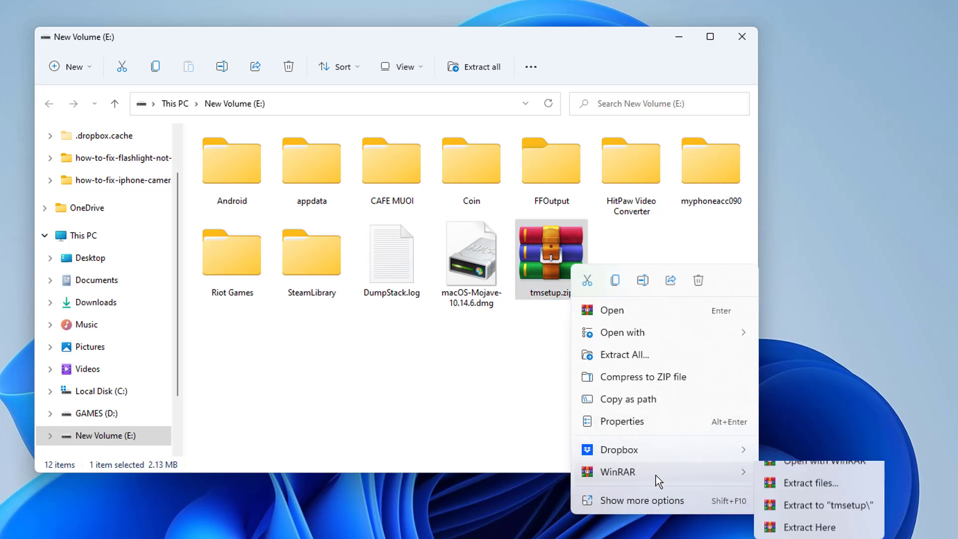
left_click(808, 518)
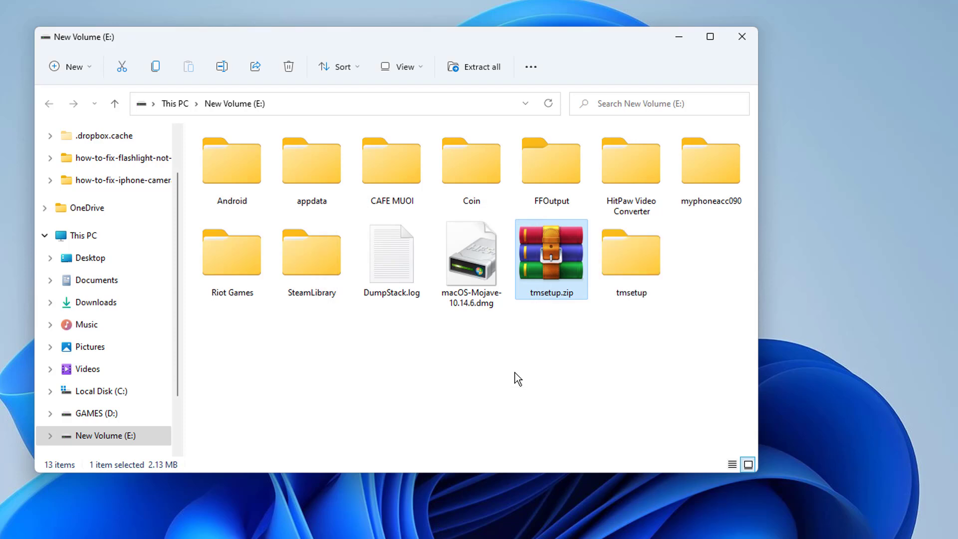
Run setup.exe from the extracted tmsetup folder to start the TransMac installer
left_click(641, 265)
double_click(640, 265)
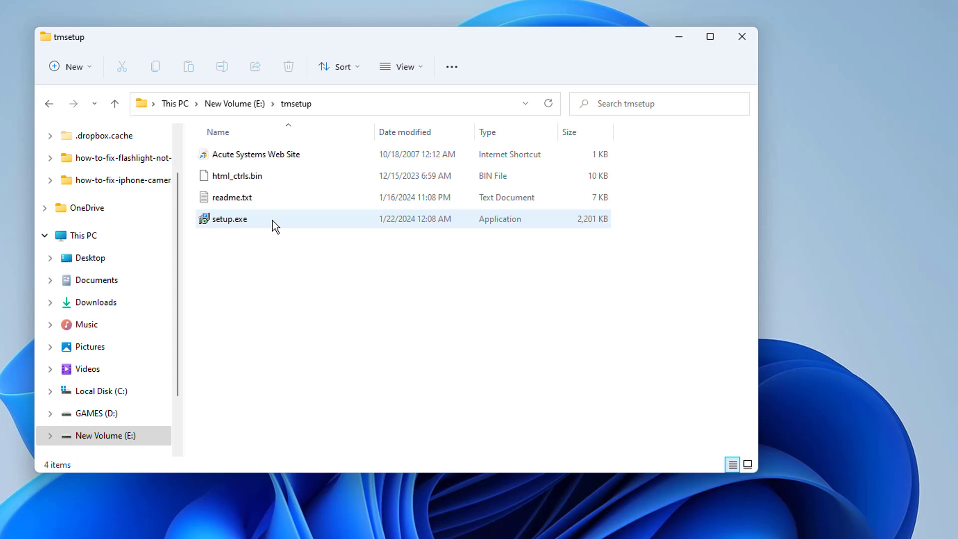
left_click(272, 221)
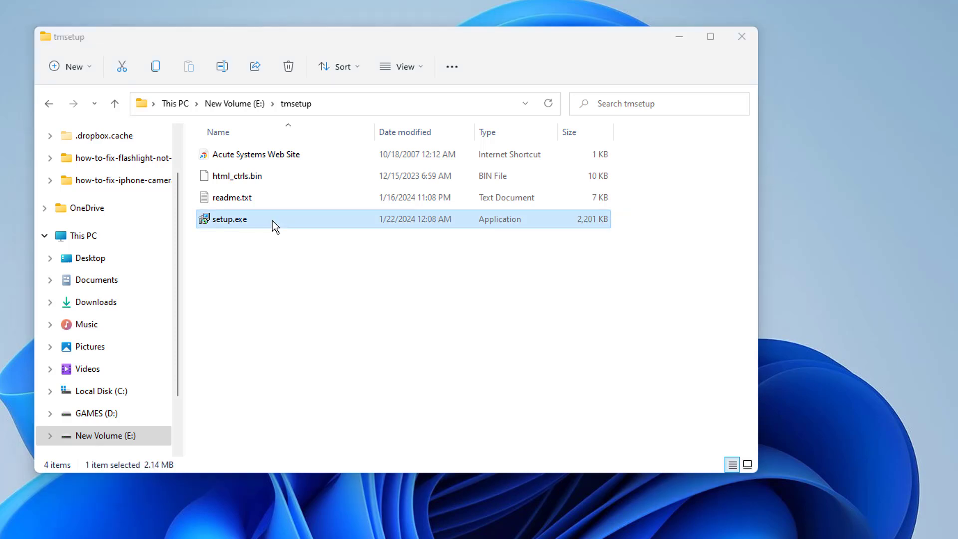
double_click(273, 221)
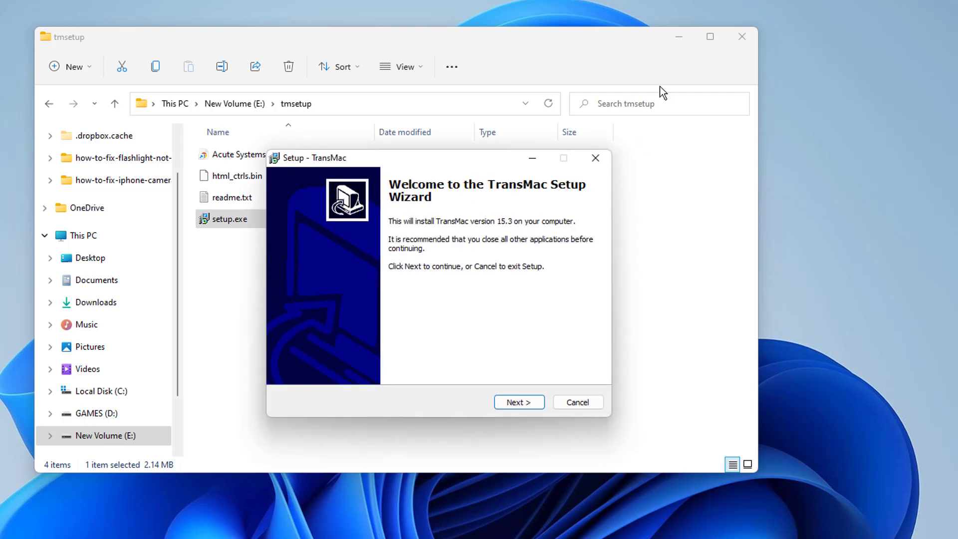
Install TransMac 15.3 with the license accepted and default folder, Start Menu and additional tasks
left_click(741, 36)
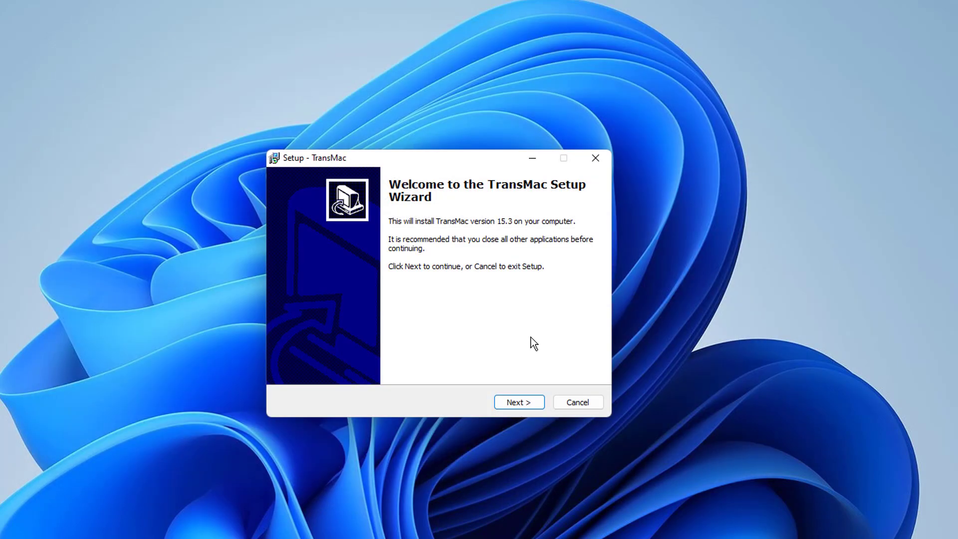
left_click(517, 401)
left_click(299, 359)
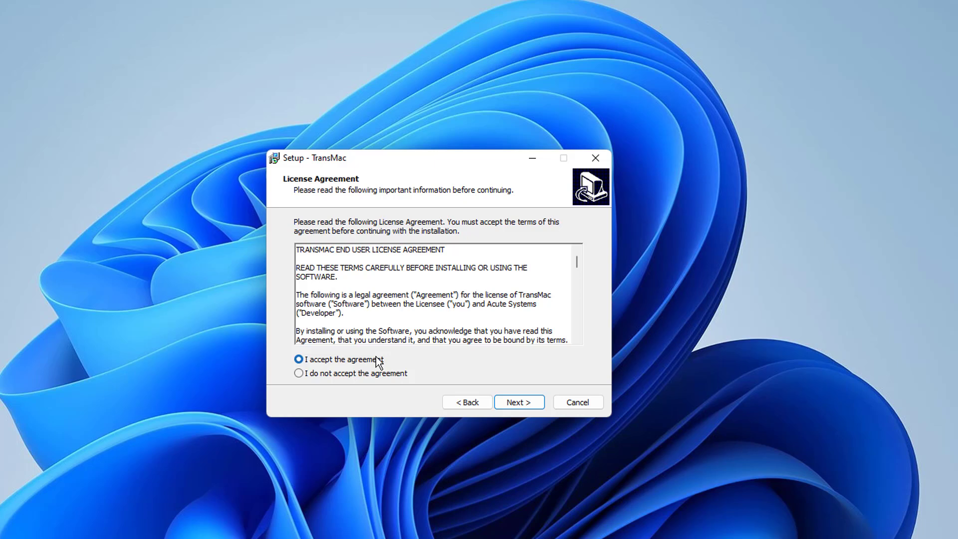
left_click(531, 405)
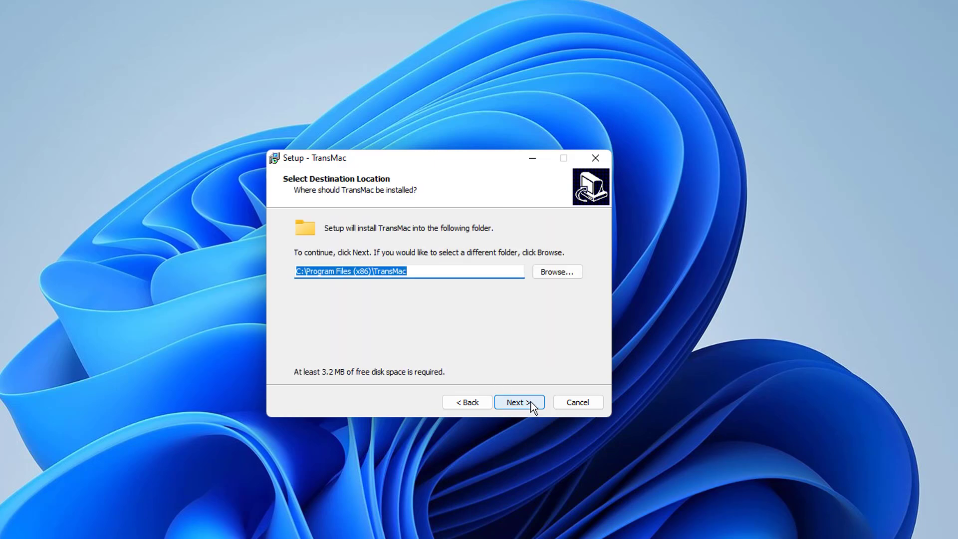
left_click(531, 407)
left_click(530, 405)
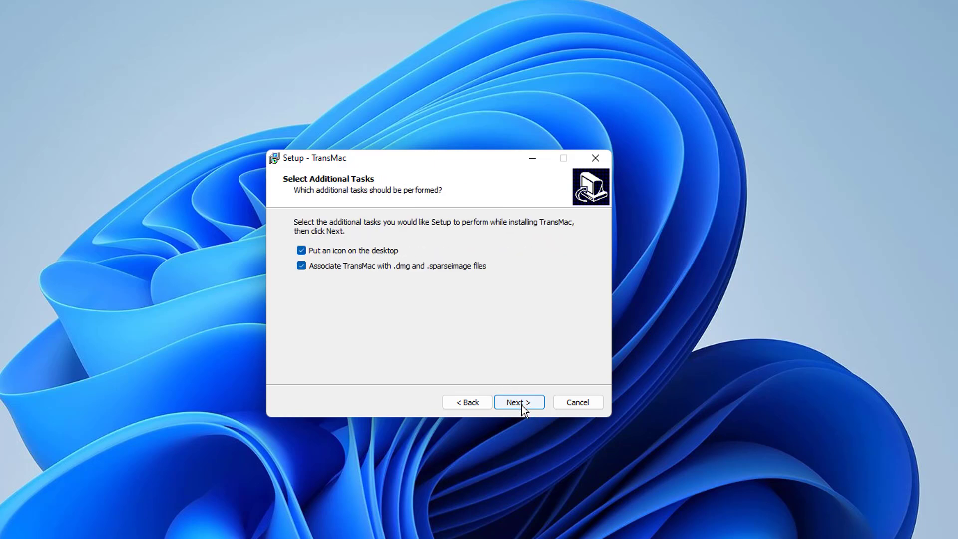
left_click(523, 403)
left_click(524, 404)
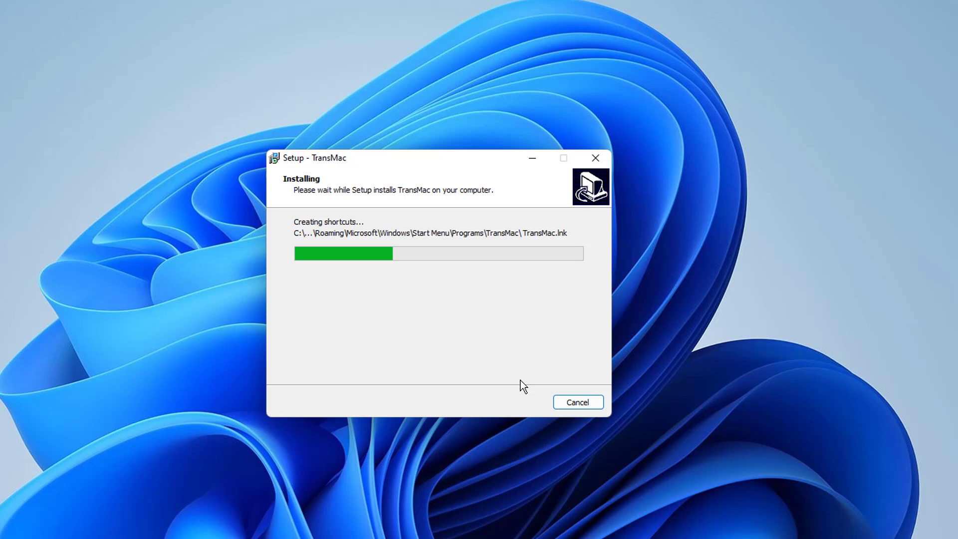
Finish setup without viewing Readme.txt and launch TransMac
left_click(428, 272)
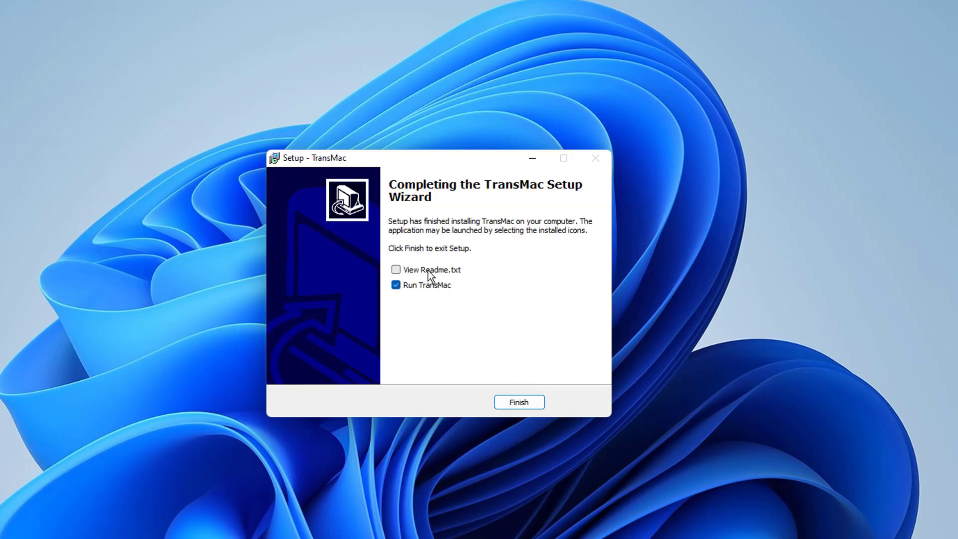
left_click(518, 403)
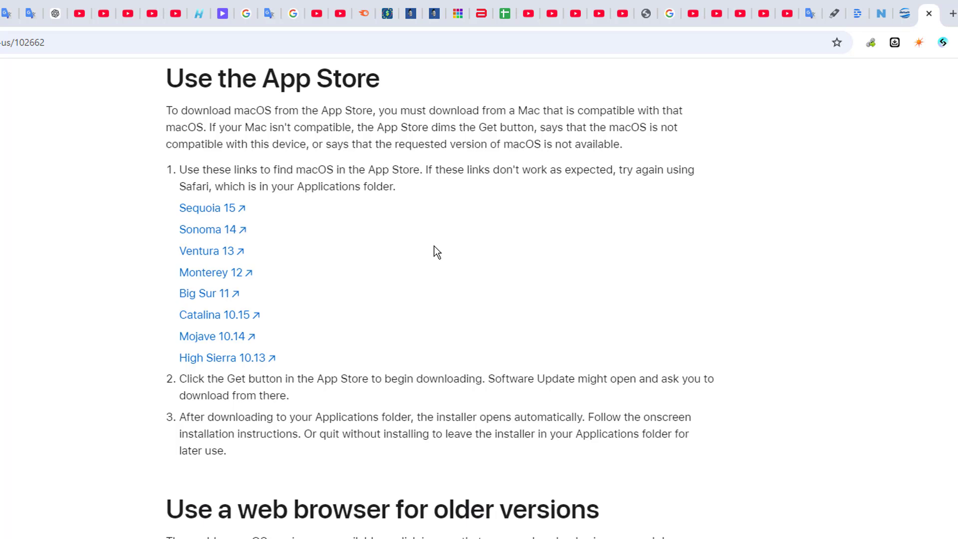
scroll(433, 254, "down", 5)
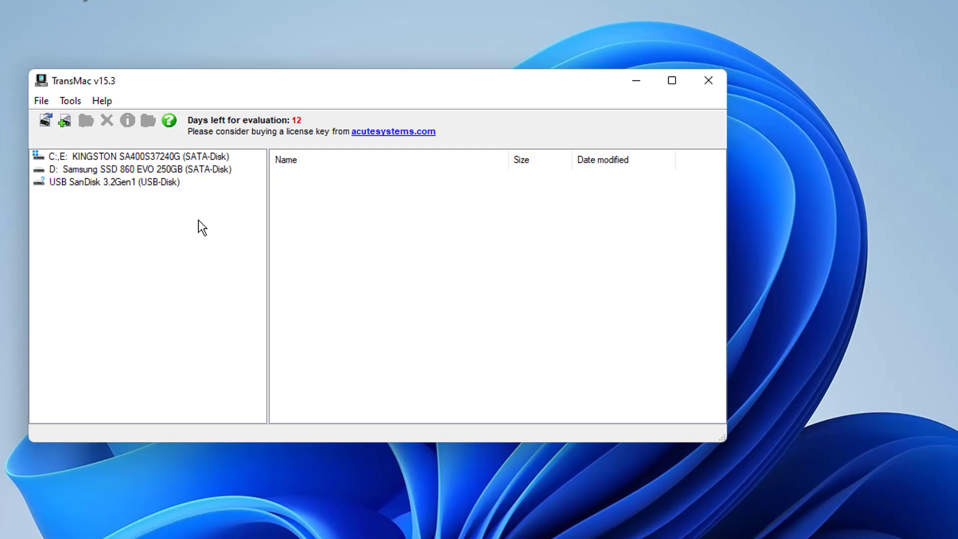
Choose Format Disk for Mac on the USB SanDisk drive, restarting TransMac as Administrator
right_click(142, 191)
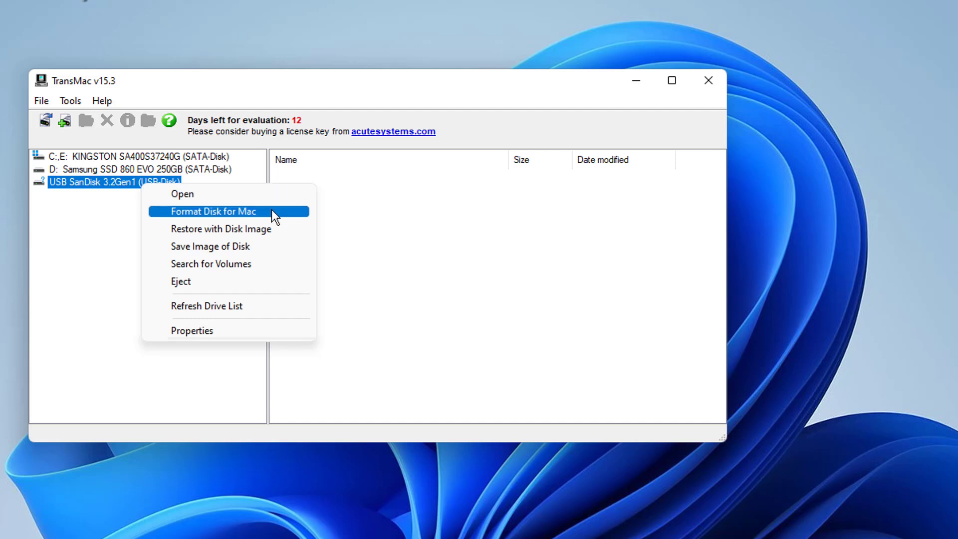
left_click(272, 210)
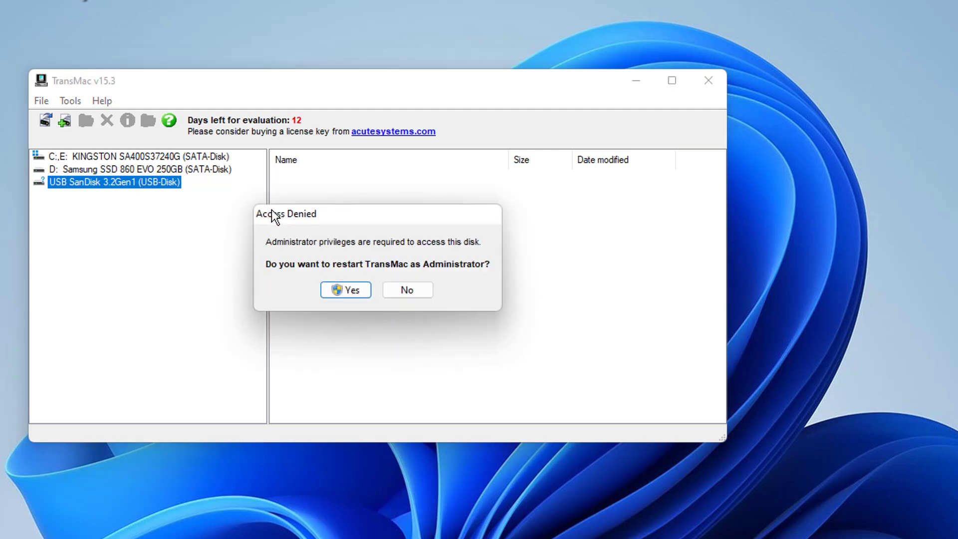
left_click(352, 291)
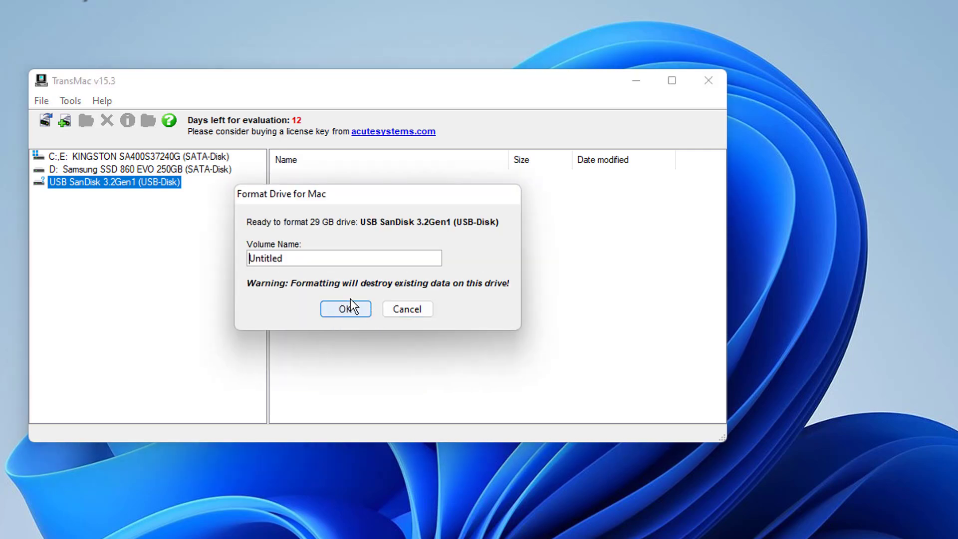
Format the drive with volume name USB, agreeing to overwrite USB SanDisk
double_click(284, 258)
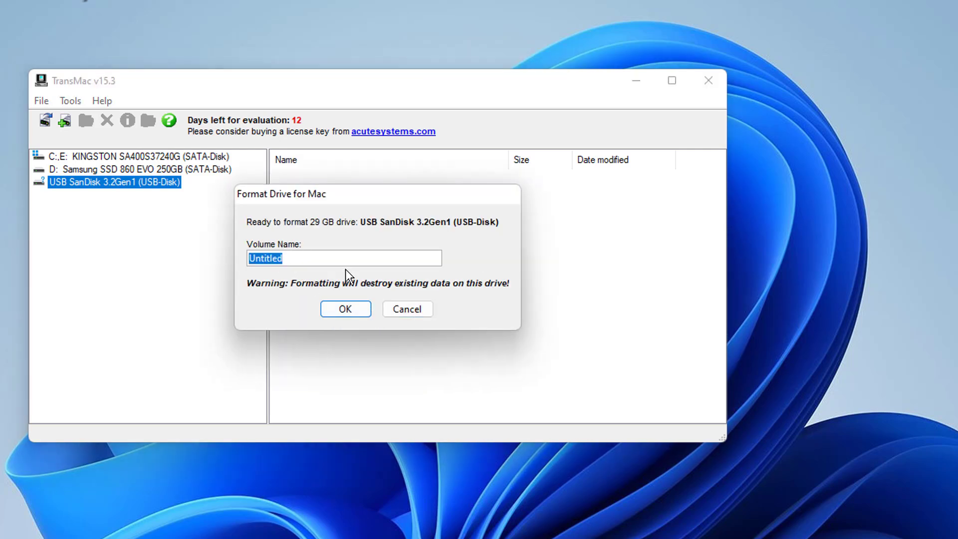
type("USB")
left_click(361, 309)
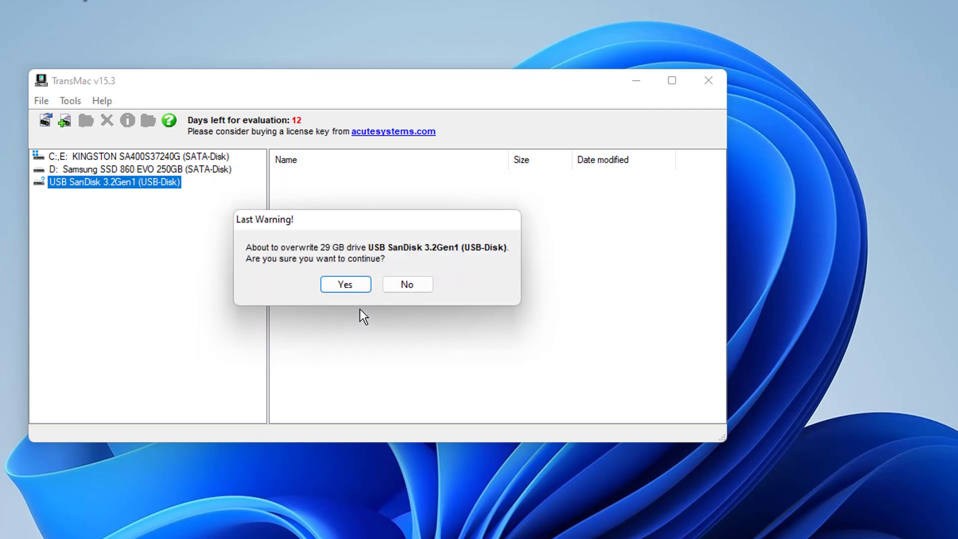
left_click(352, 285)
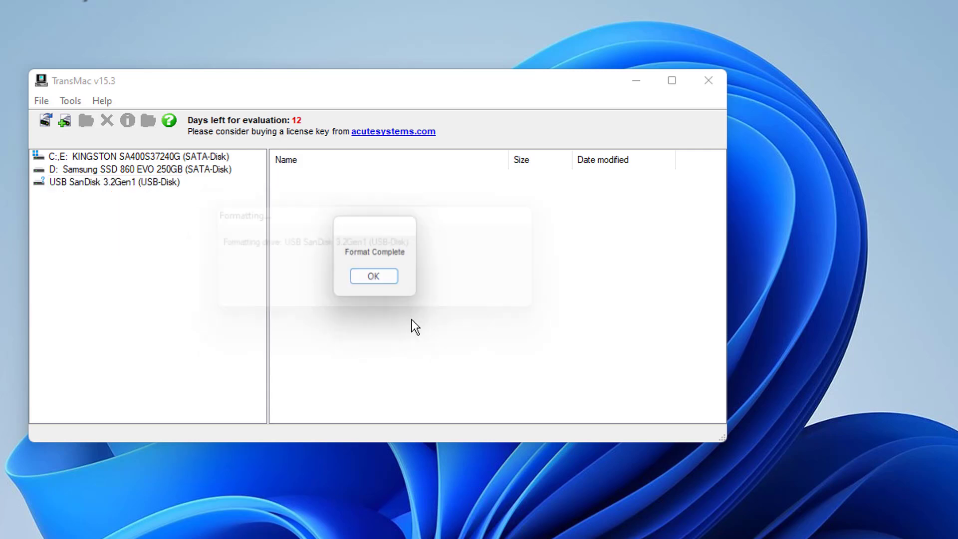
Dismiss Format Complete and choose Restore with Disk Image on the USB SanDisk drive
left_click(392, 281)
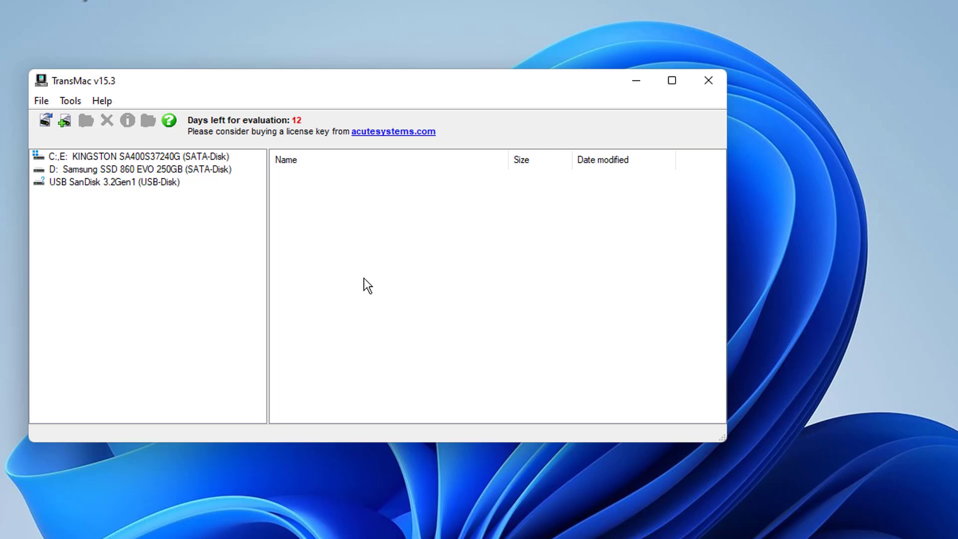
right_click(139, 184)
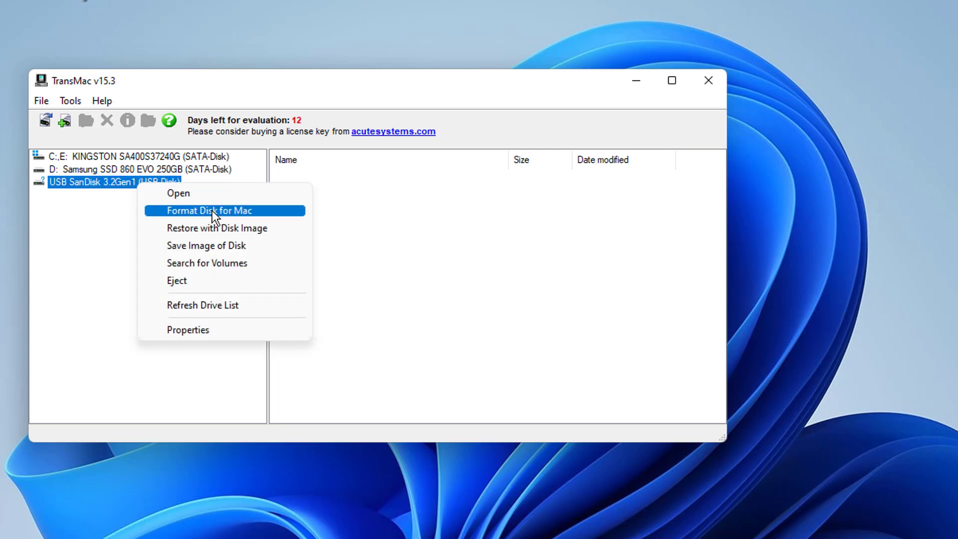
left_click(268, 227)
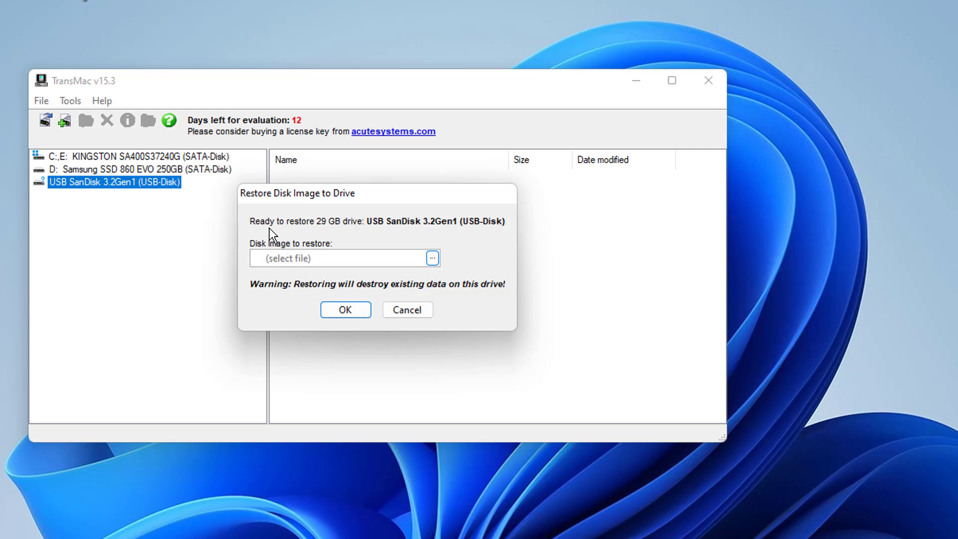
left_click(432, 258)
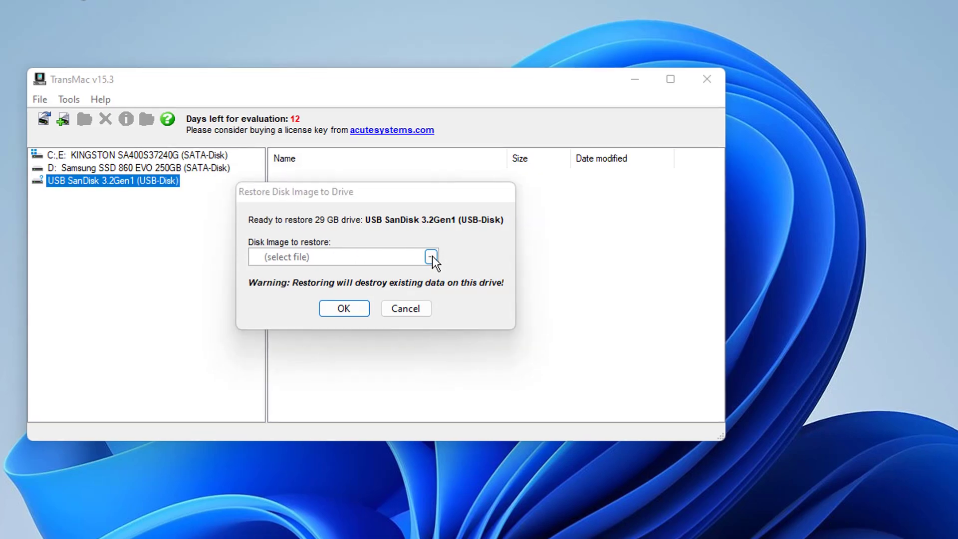
scroll(178, 357, "down", 2)
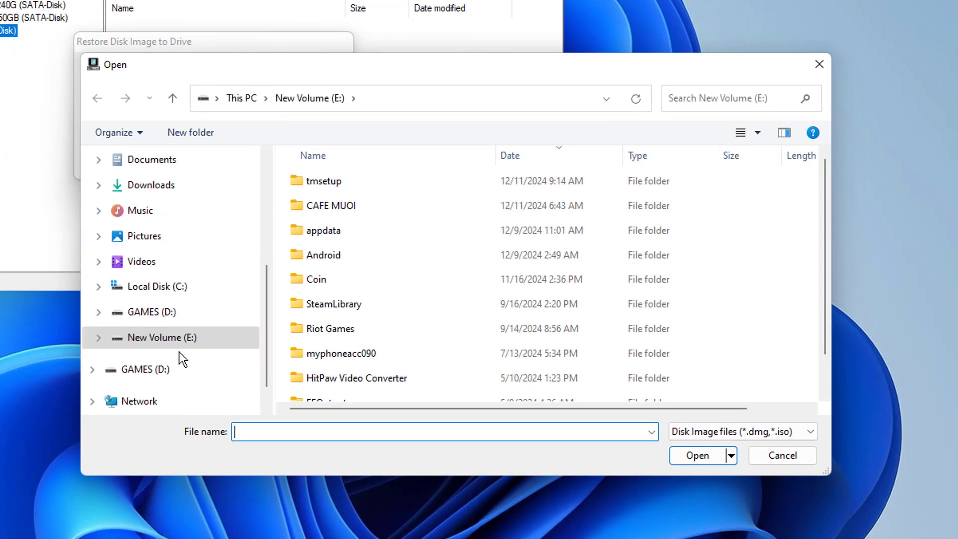
scroll(373, 291, "down", 1)
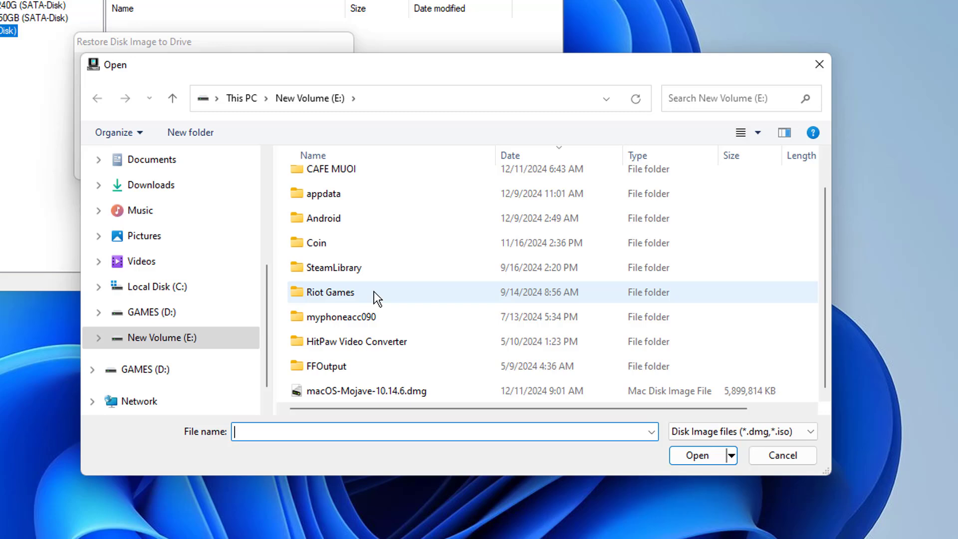
Use macOS-Mojave-10.14.6.dmg as the restore source and start the restore
left_click(402, 394)
double_click(401, 394)
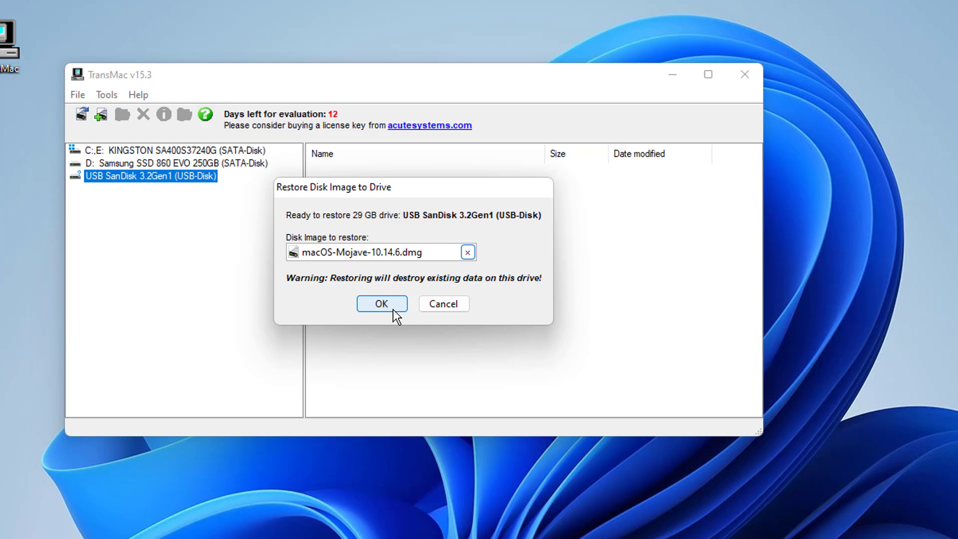
left_click(393, 309)
Confirm the Last Warning to overwrite USB SanDisk with the Mojave image
left_click(392, 294)
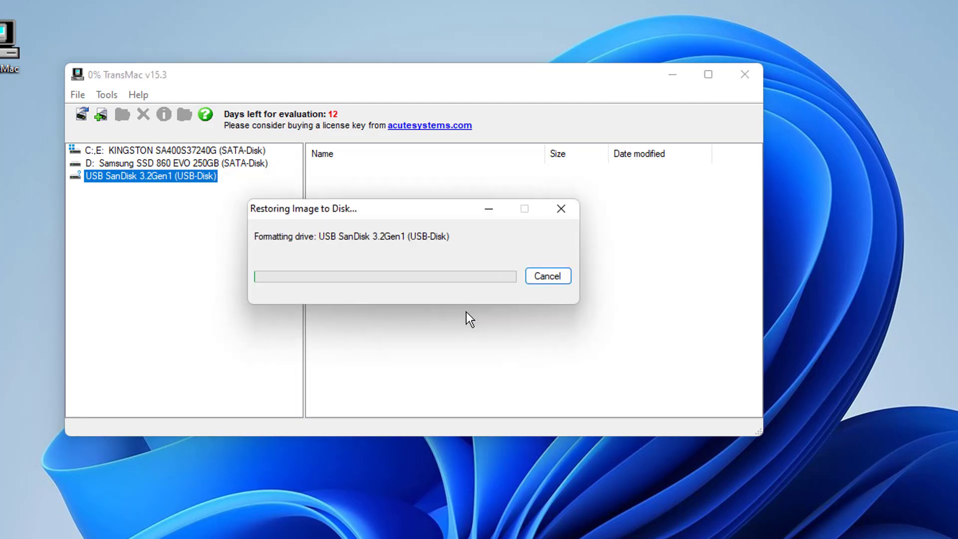